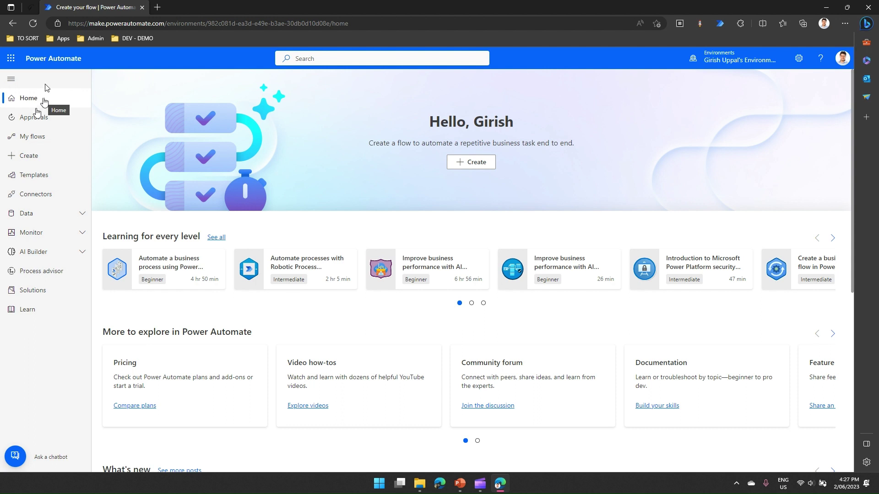
Step: Review the existing Run Calc desktop flow under My flows, then go to the Create page
left_click(35, 155)
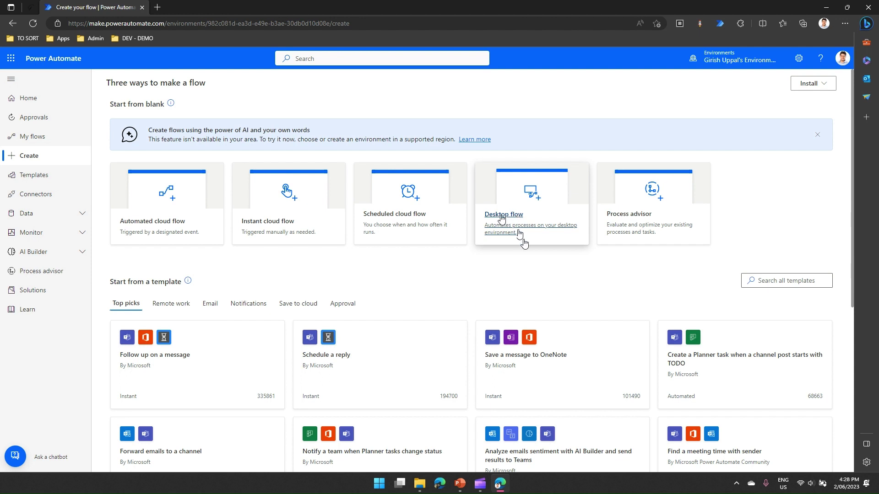
left_click(34, 140)
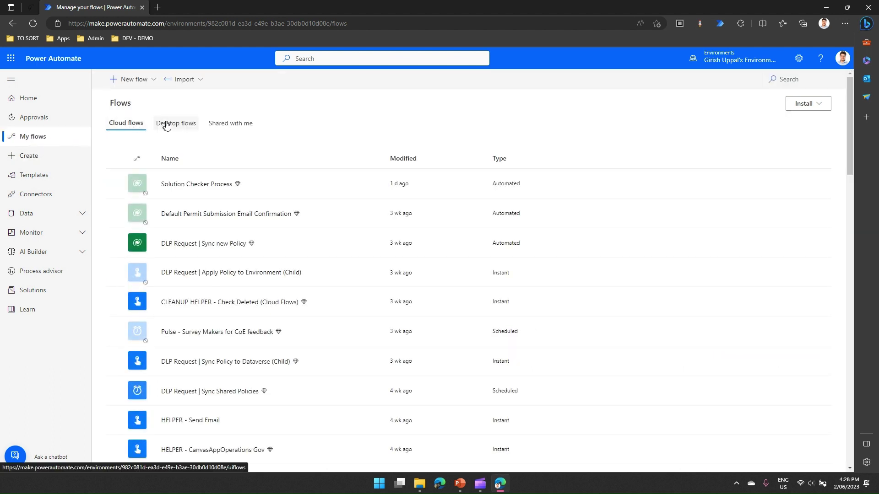
left_click(170, 123)
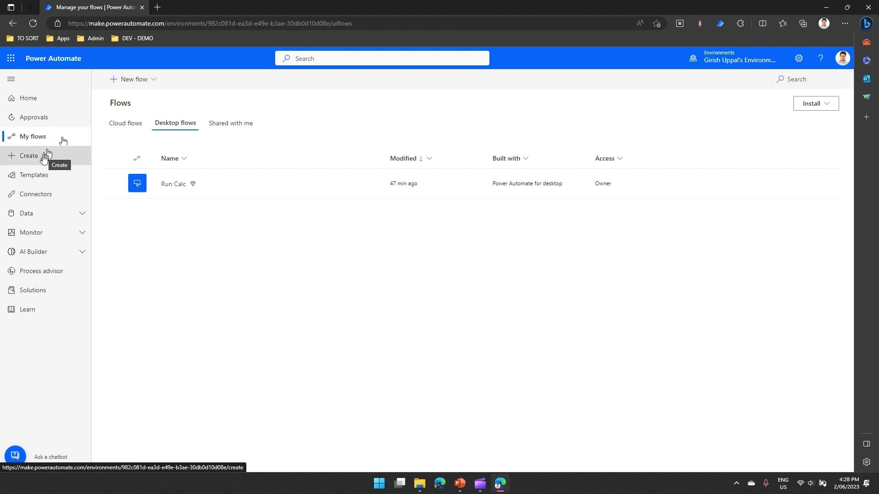
left_click(45, 156)
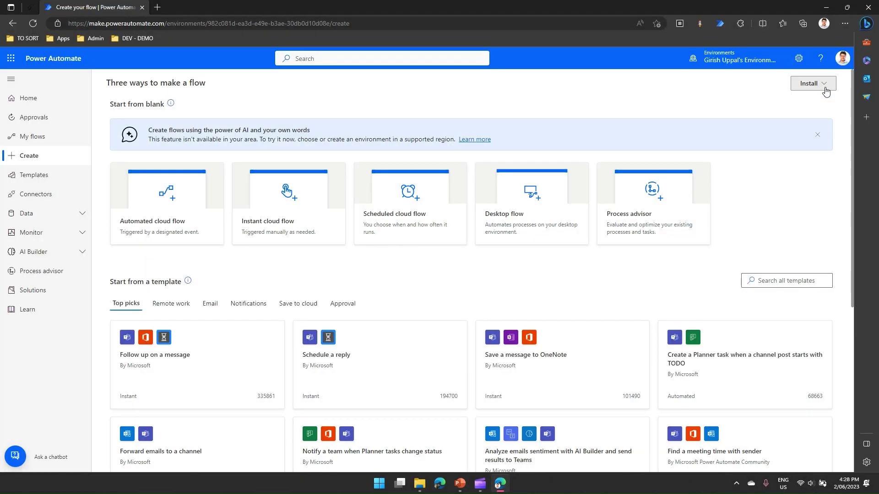
Step: Launch Power Automate for desktop from the Power Platform Dev Start menu folder and check its environment
left_click(825, 89)
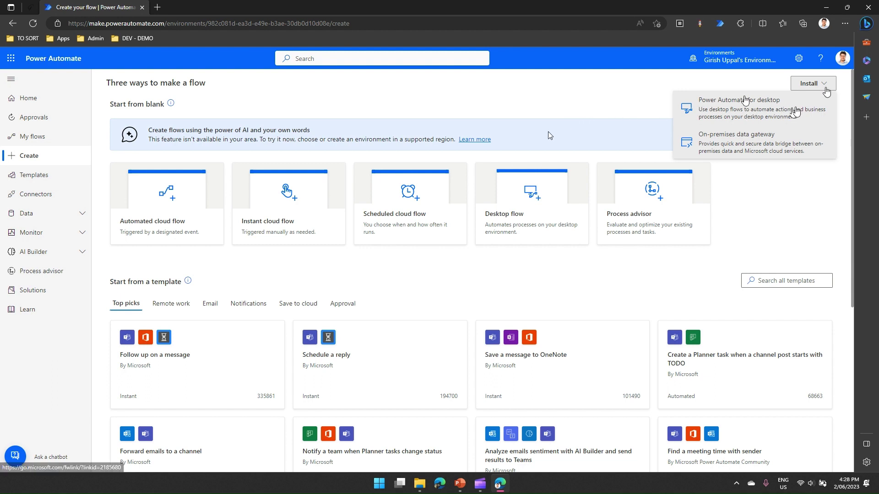
left_click(379, 484)
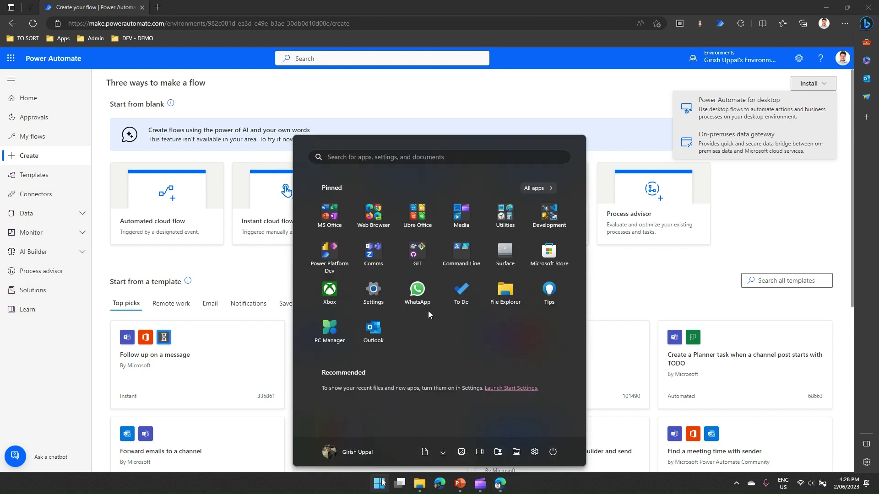
left_click(333, 260)
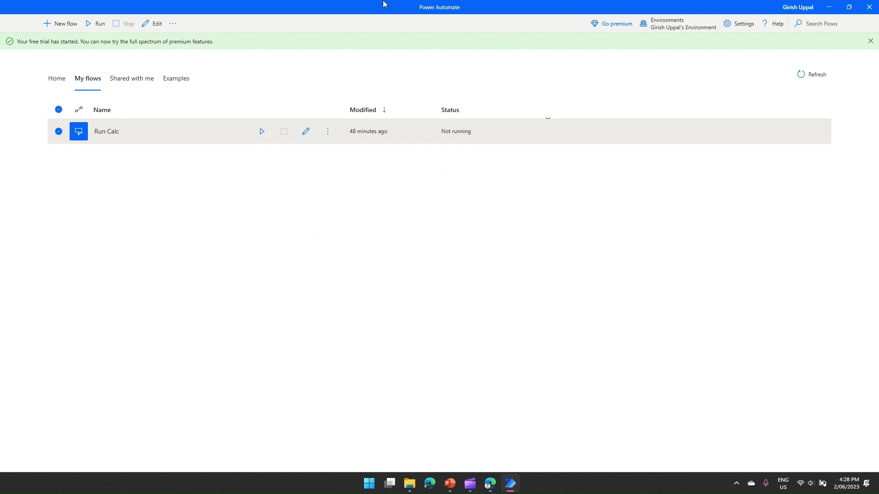
left_click(693, 28)
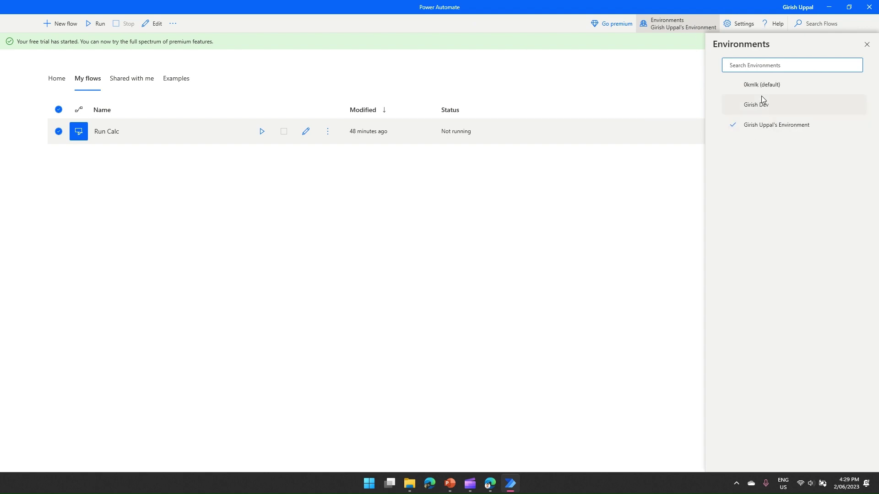
left_click(774, 127)
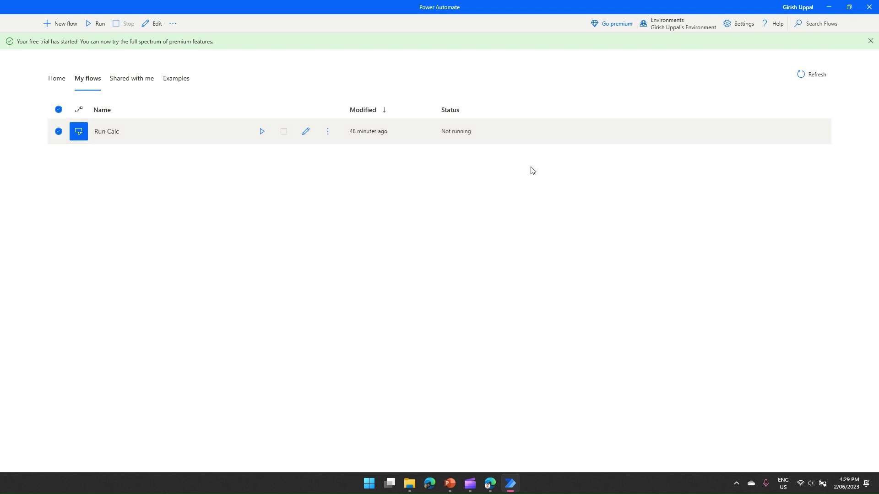
Step: Create a new desktop flow named 'Run some app' and open it in the designer
left_click(66, 25)
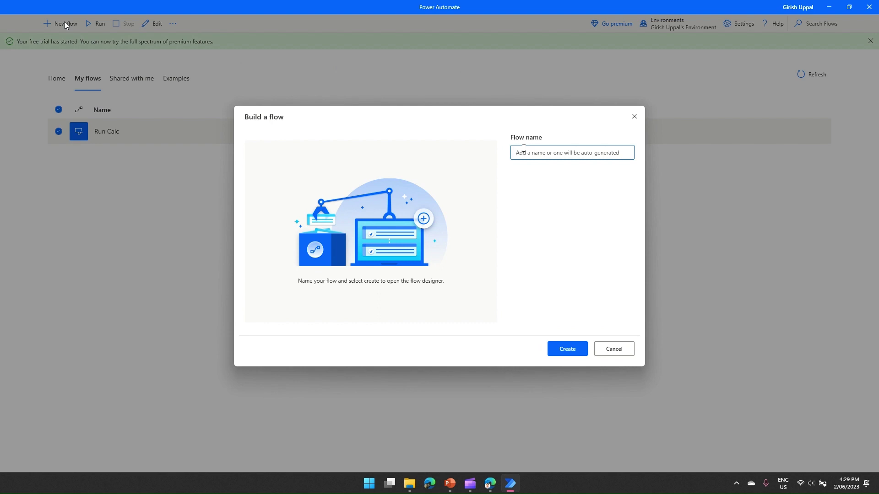
left_click(523, 151)
type("Run some app")
left_click(567, 349)
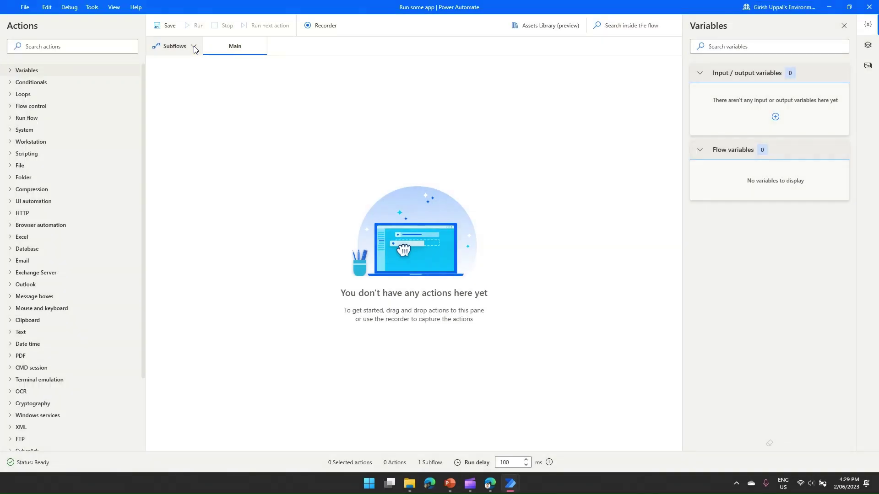
Step: Look over the Subflows list, then the UI elements and Images side panes
left_click(193, 45)
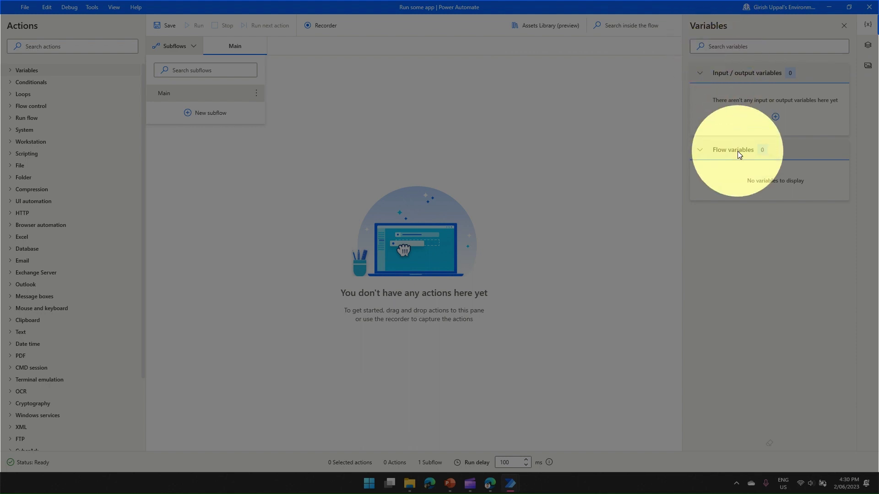
left_click(868, 46)
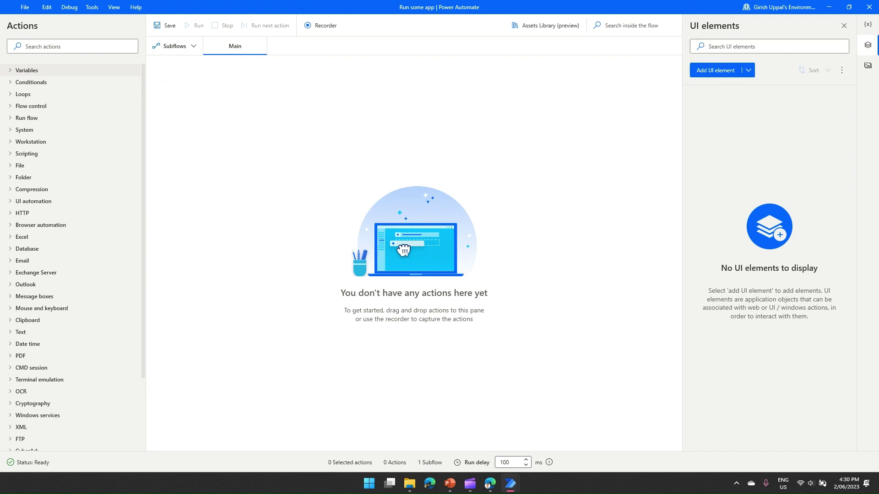
left_click(867, 69)
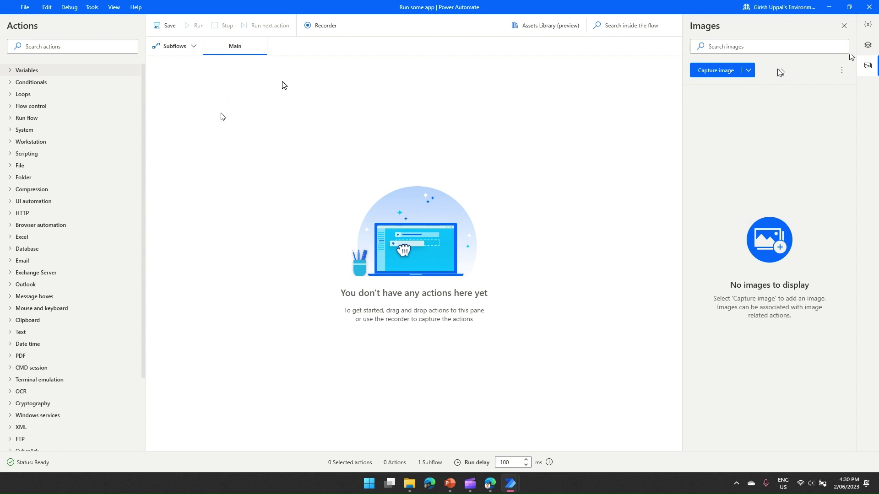
left_click(54, 46)
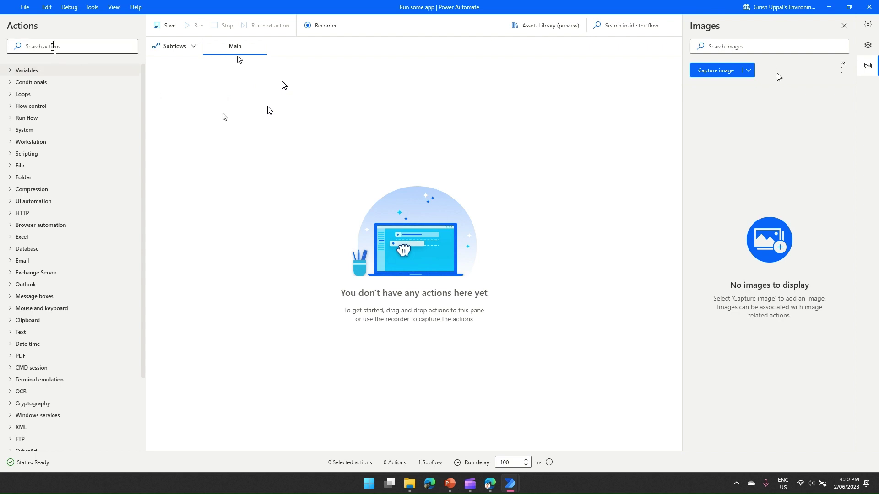
Step: Add a Display message titled 'Lorem Title' with the journey text, Information icon and Yes - No buttons
type("me")
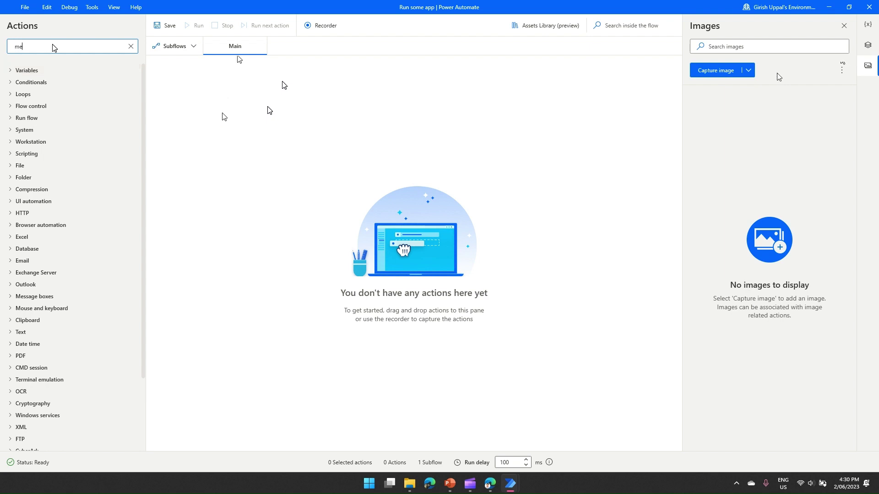
type("ssage")
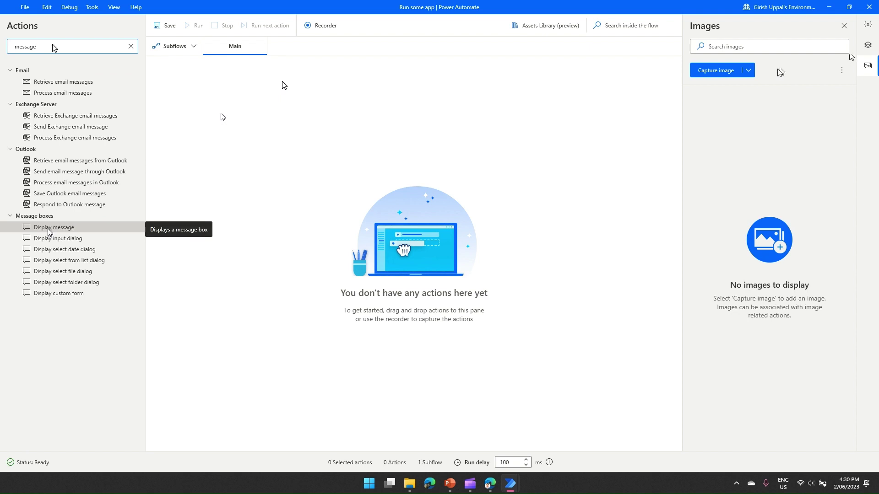
left_click_drag(49, 231, 402, 200)
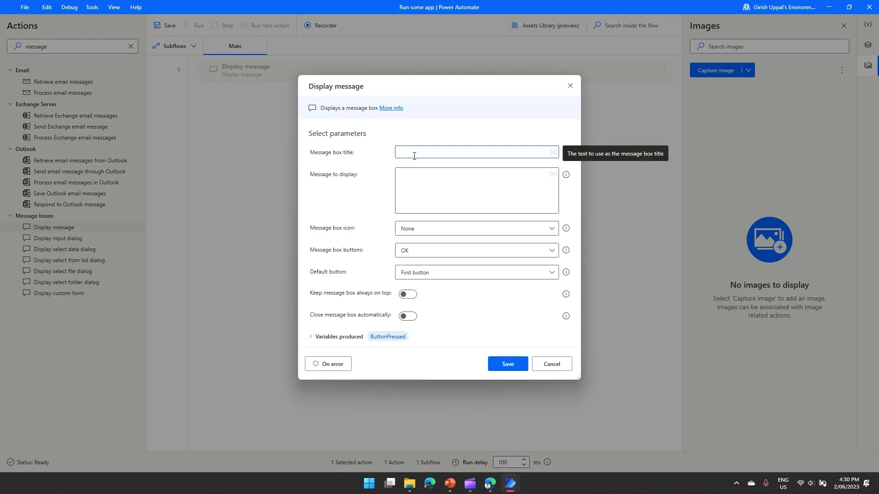
left_click(415, 156)
type("Lorem ")
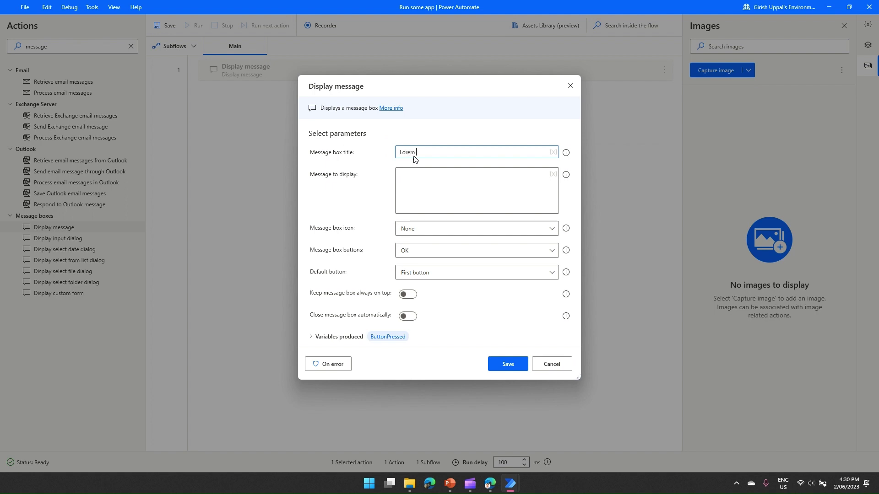
type("Title")
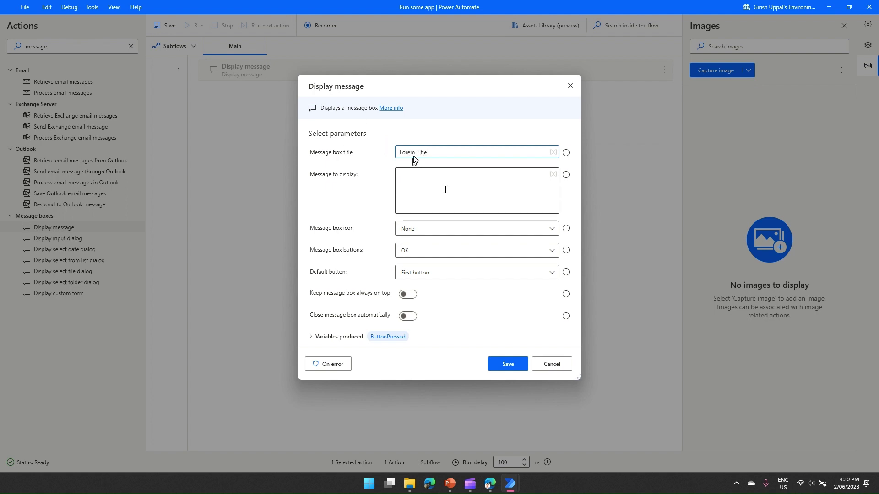
left_click(445, 190)
type("journey")
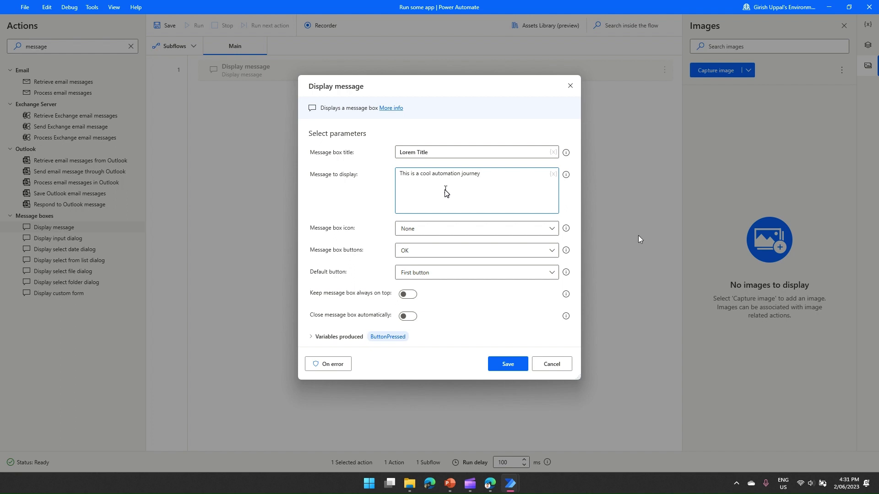
left_click(437, 230)
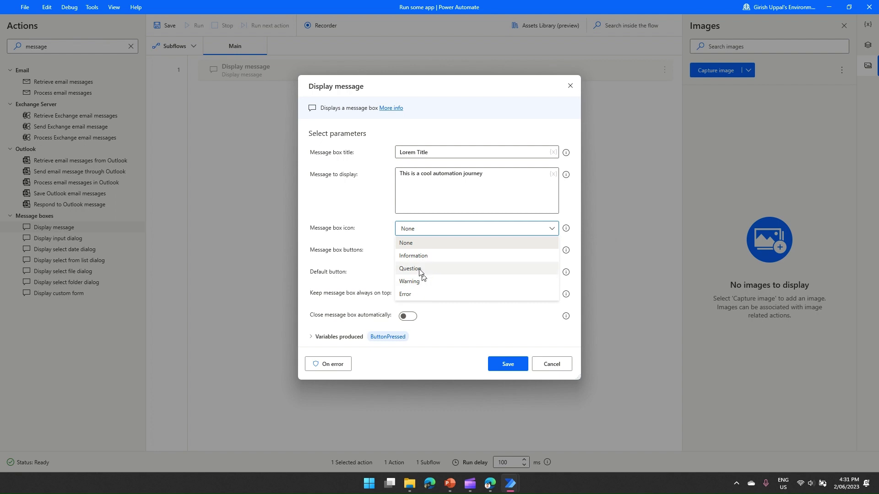
left_click(414, 256)
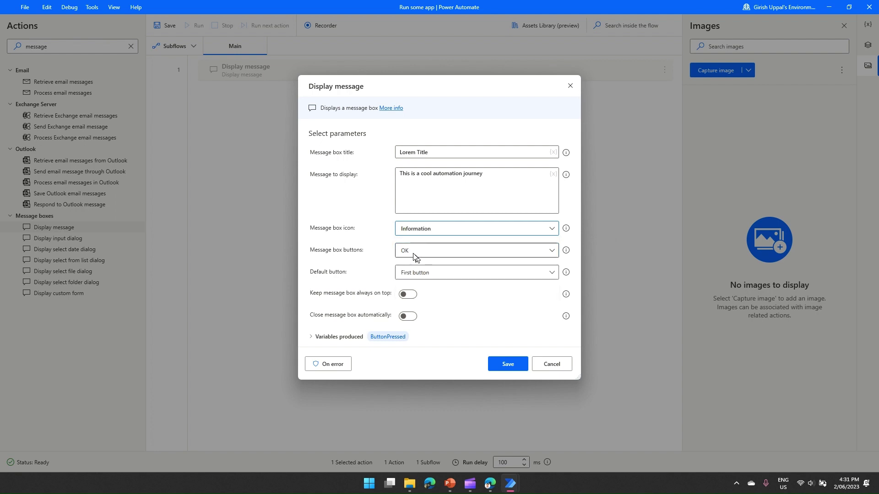
left_click(414, 254)
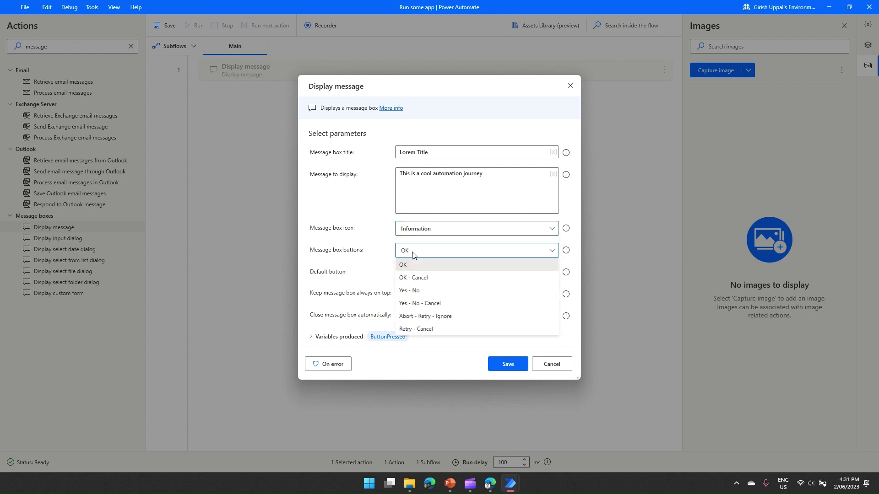
left_click(429, 291)
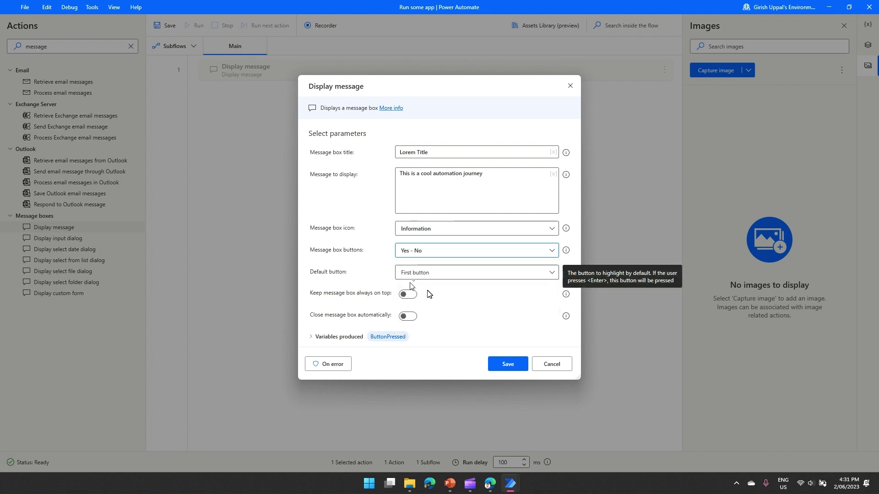
left_click(507, 368)
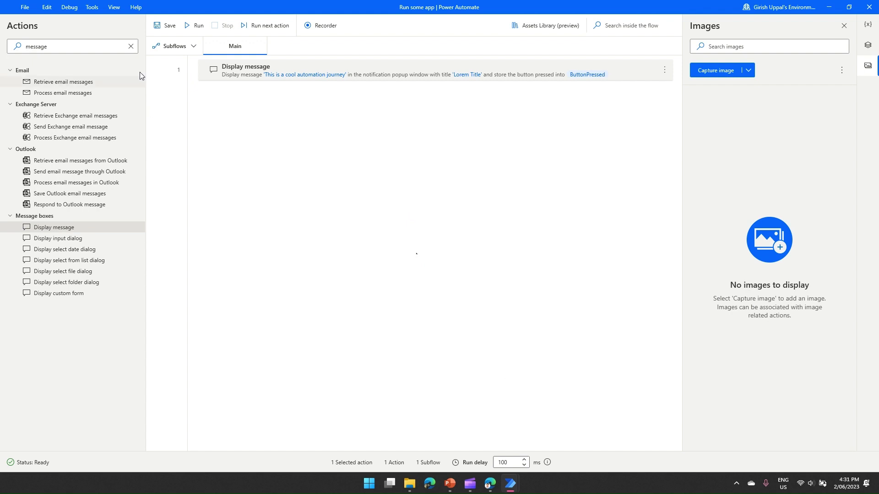
Step: Save the 'Run some app' flow
left_click(160, 24)
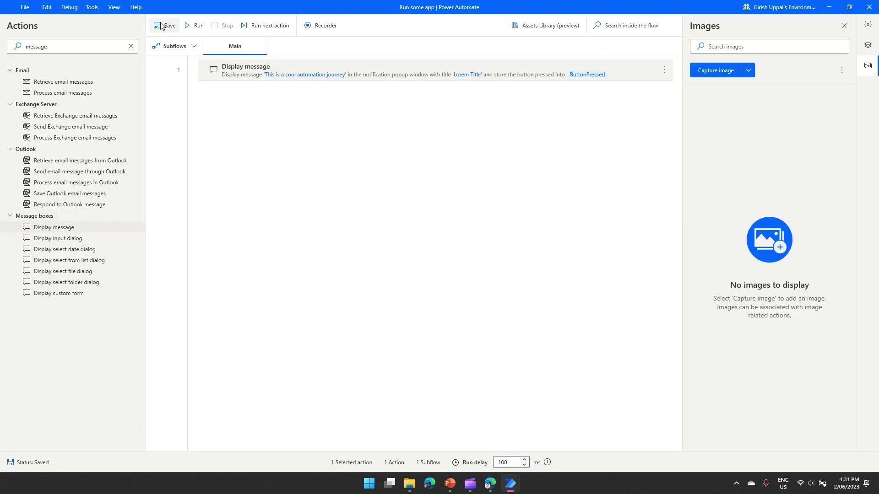
left_click(194, 27)
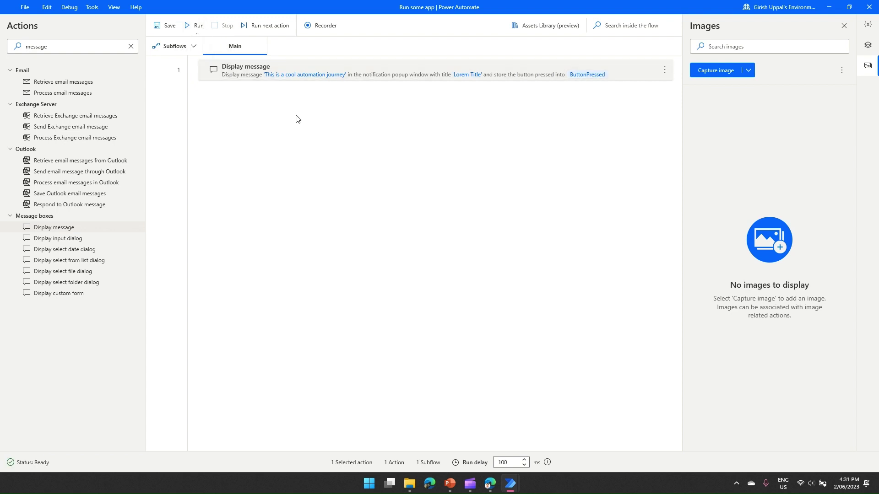
Step: Run the flow and answer the 'Lorem Title' message box with No
left_click(194, 27)
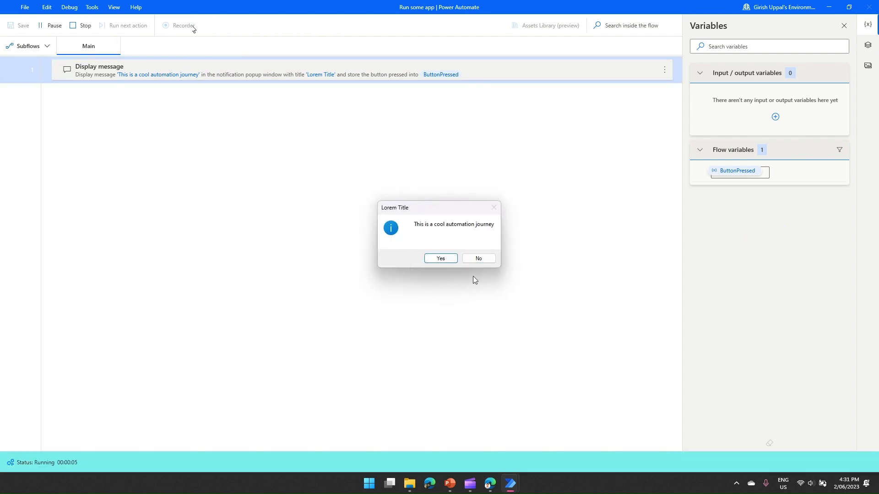
left_click(472, 259)
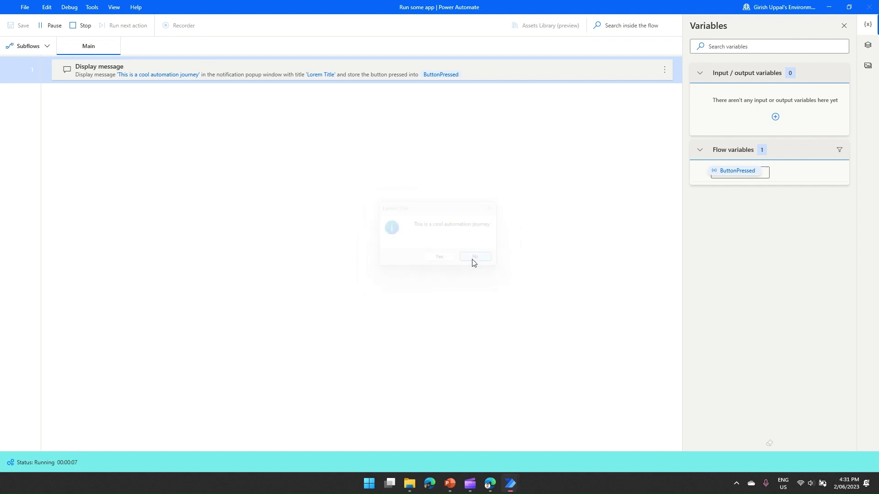